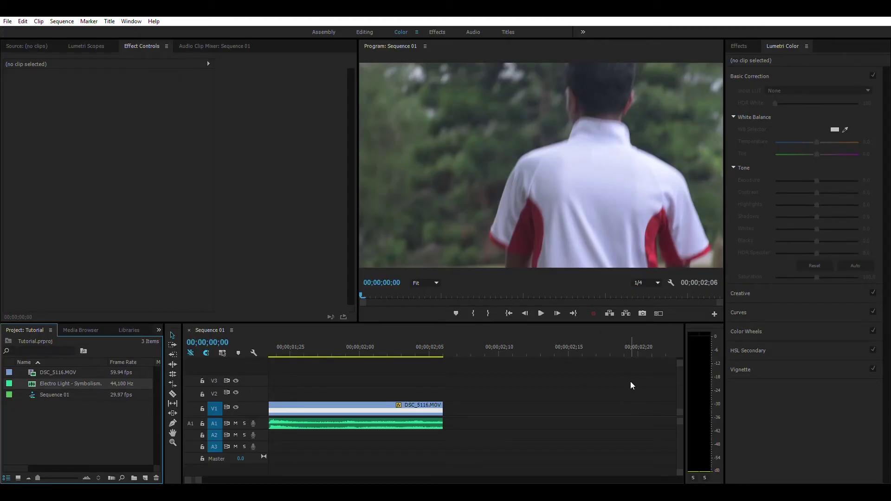
Select the DSC_5116.MOV clip on V1, fit the whole sequence in view, and return to its first frame.
{"action": "left_click", "coordinate": [51, 372]}
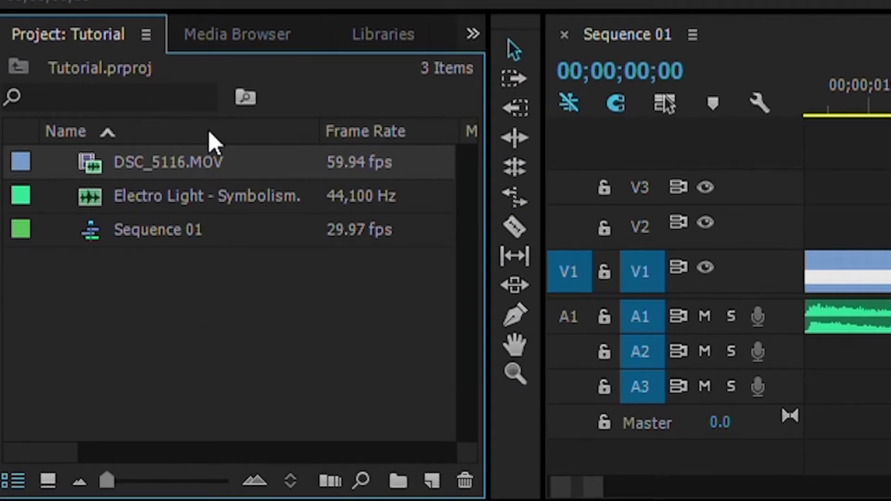
{"action": "left_click", "coordinate": [227, 182]}
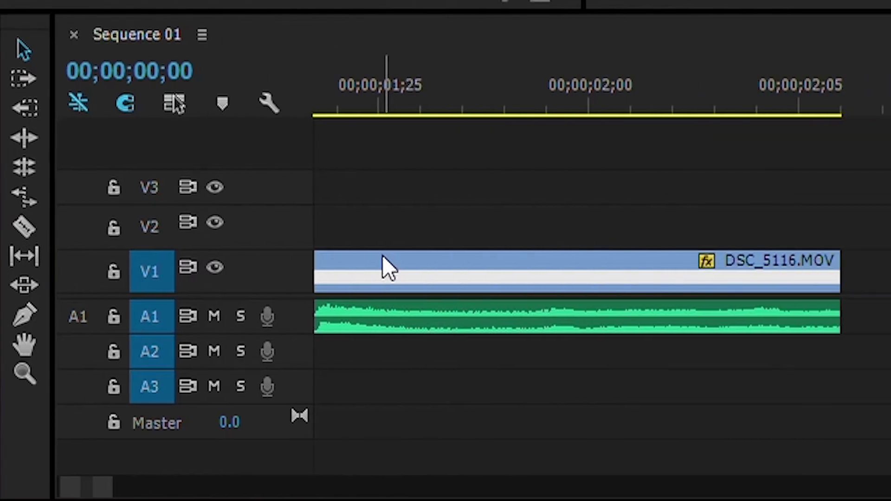
{"action": "left_click", "coordinate": [627, 258]}
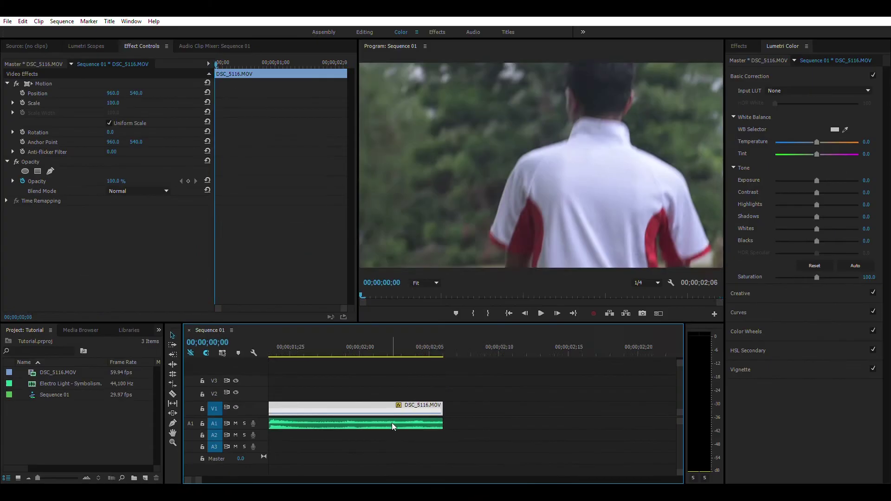
{"action": "key", "text": "minus"}
{"action": "key", "text": "End"}
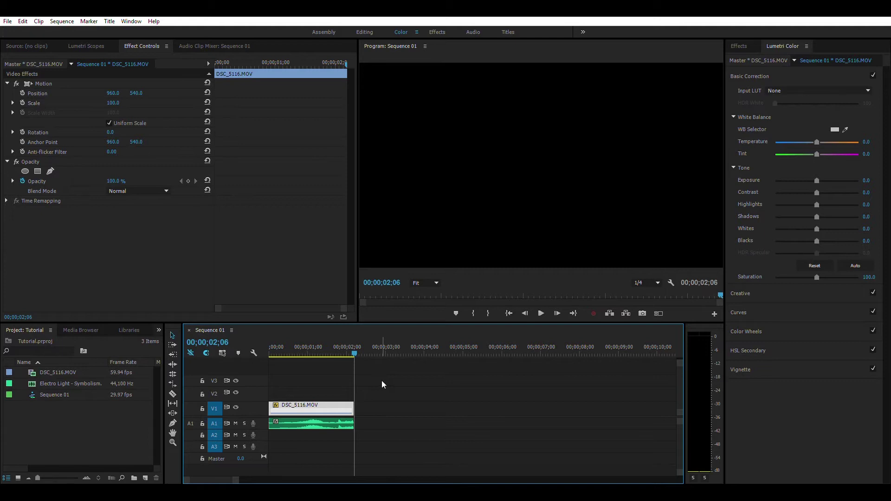
{"action": "key", "text": "Home"}
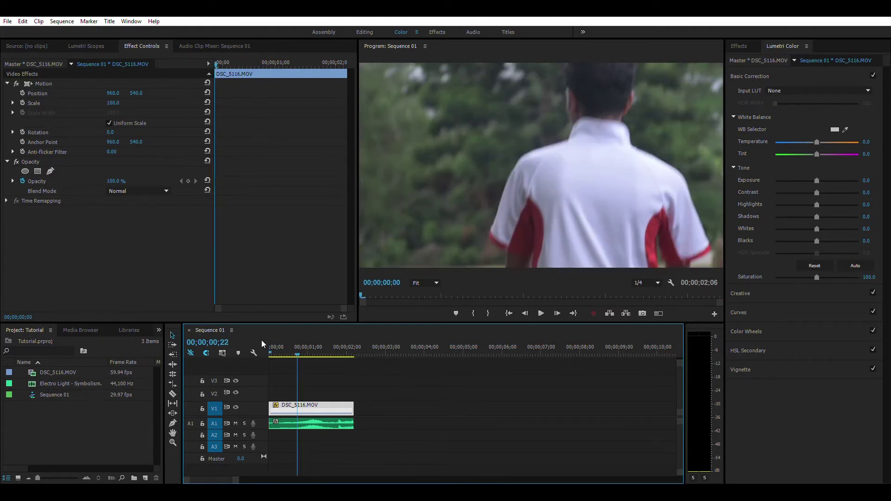
{"action": "left_click", "coordinate": [133, 473]}
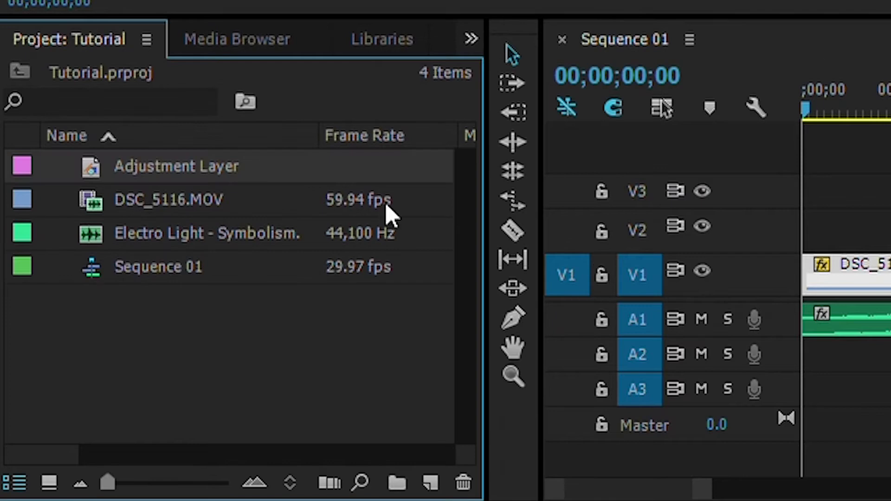
Place the Adjustment Layer on V2 at the sequence start and trim its end to match DSC_5116.MOV.
{"action": "left_click_drag", "start_coordinate": [160, 163], "coordinate": [818, 216]}
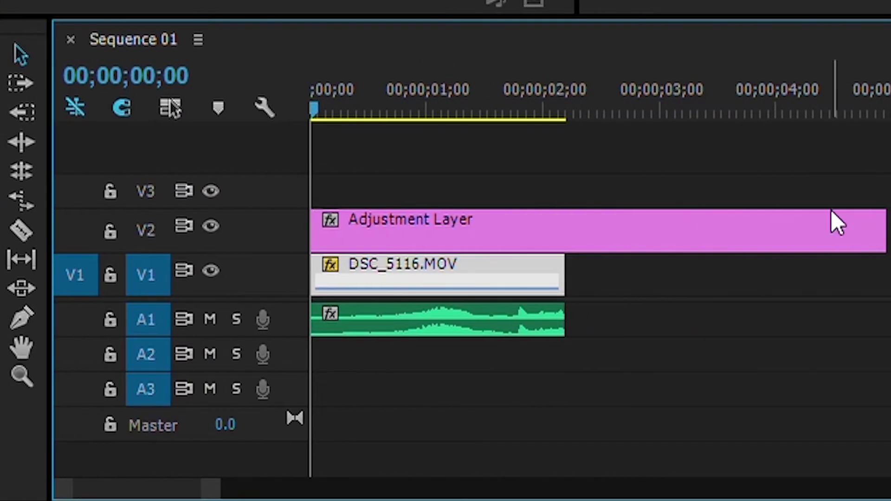
{"action": "left_click_drag", "start_coordinate": [890, 230], "coordinate": [574, 227]}
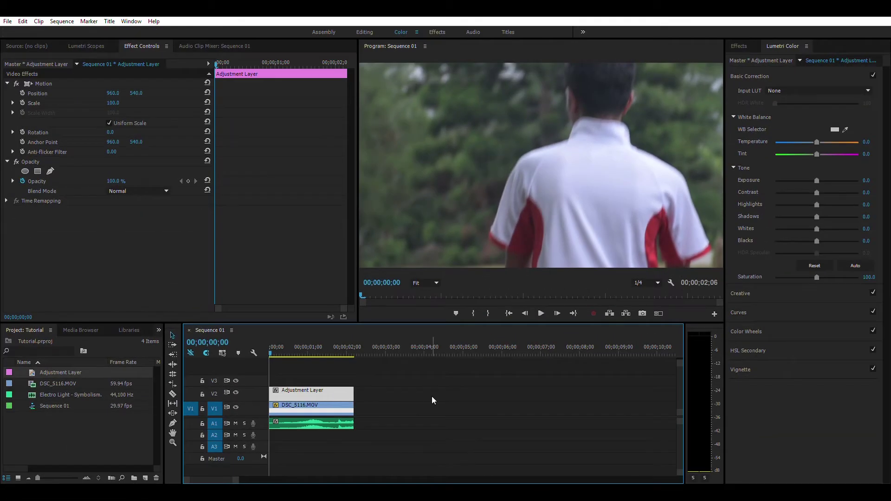
{"action": "left_click", "coordinate": [571, 337]}
{"action": "left_click", "coordinate": [319, 400]}
Select the Adjustment Layer clip in the timeline so Lumetri Color shows its properties.
{"action": "left_click", "coordinate": [310, 391]}
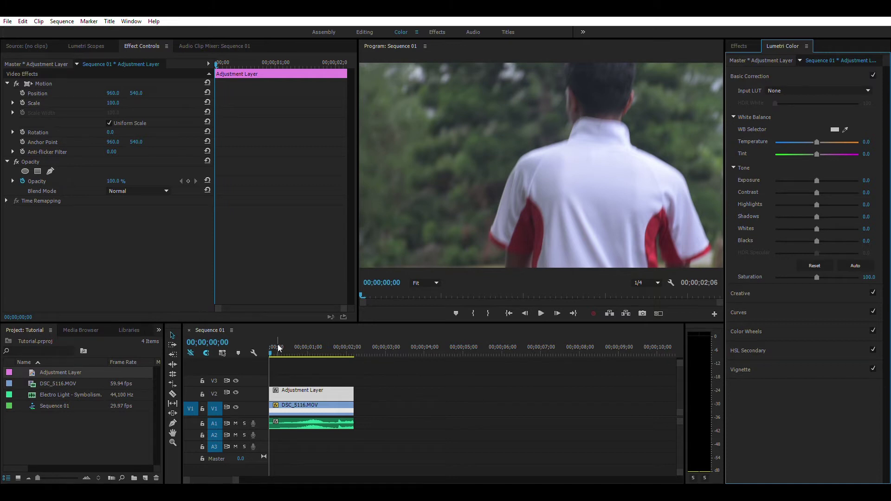
{"action": "left_click", "coordinate": [301, 391]}
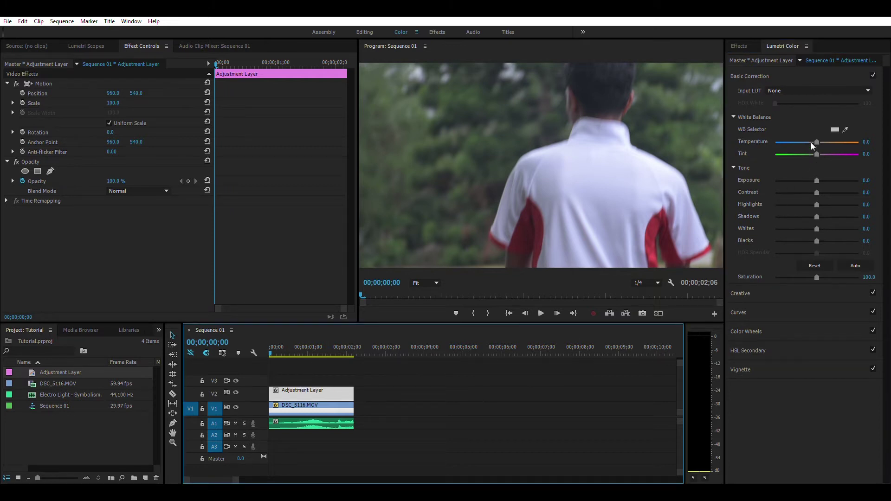
Warm Temperature to 31.1, lower Exposure, raise Contrast to 23.3, and pull Highlights to -38.9 and Shadows down.
{"action": "left_click_drag", "start_coordinate": [819, 135], "coordinate": [822, 133]}
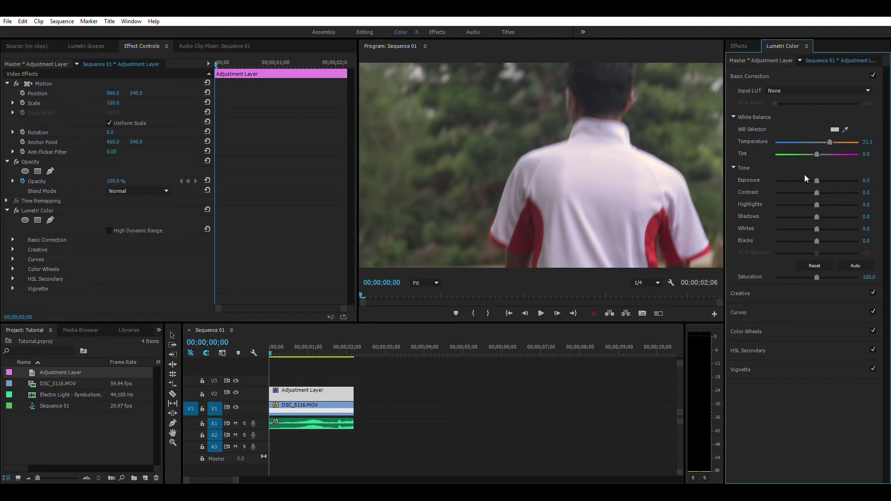
{"action": "left_click_drag", "start_coordinate": [811, 172], "coordinate": [799, 174]}
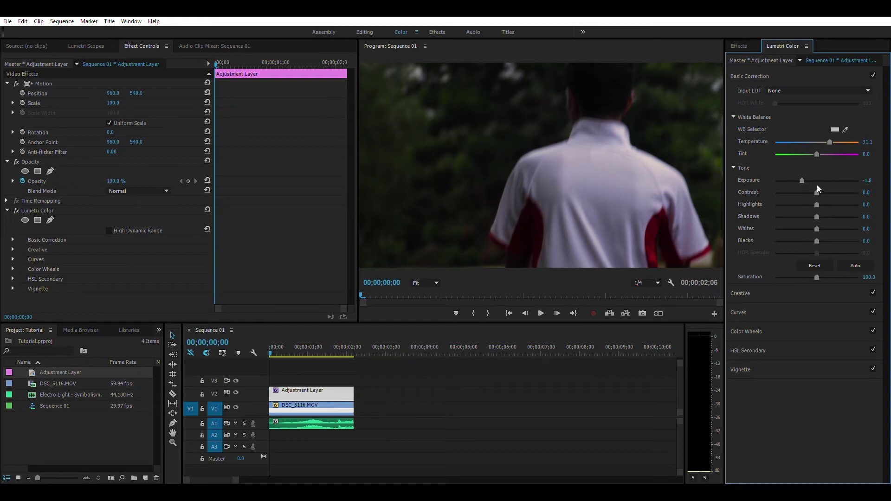
{"action": "left_click_drag", "start_coordinate": [816, 185], "coordinate": [823, 185]}
{"action": "left_click_drag", "start_coordinate": [817, 195], "coordinate": [811, 198]}
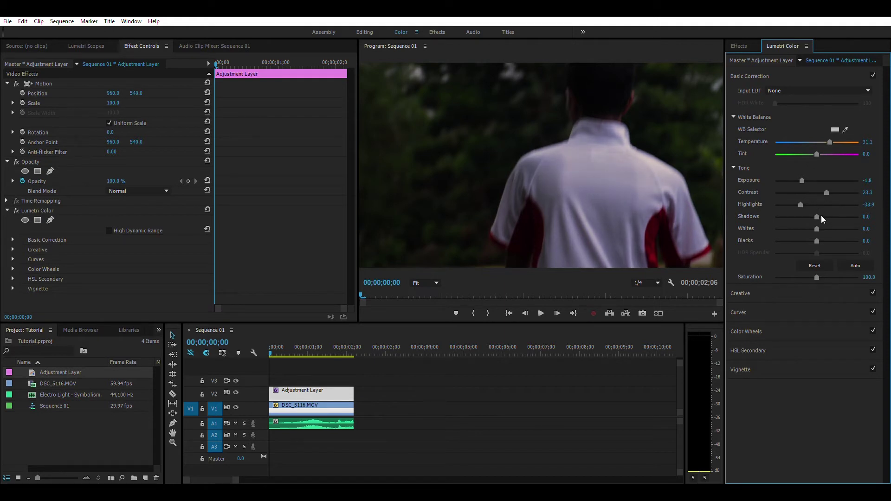
{"action": "left_click", "coordinate": [815, 211]}
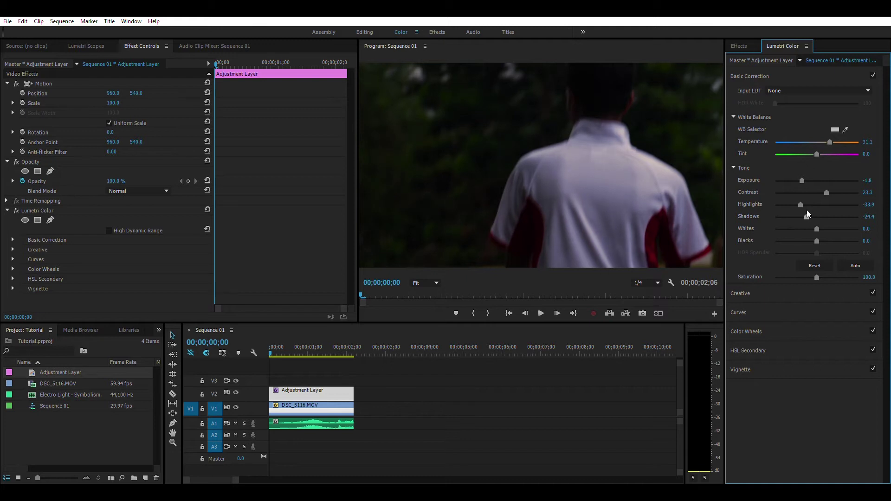
{"action": "mouse_move", "coordinate": [806, 212]}
{"action": "left_mouse_down"}
{"action": "mouse_move", "coordinate": [794, 212]}
{"action": "mouse_move", "coordinate": [831, 210]}
{"action": "mouse_move", "coordinate": [812, 213]}
{"action": "left_mouse_up"}
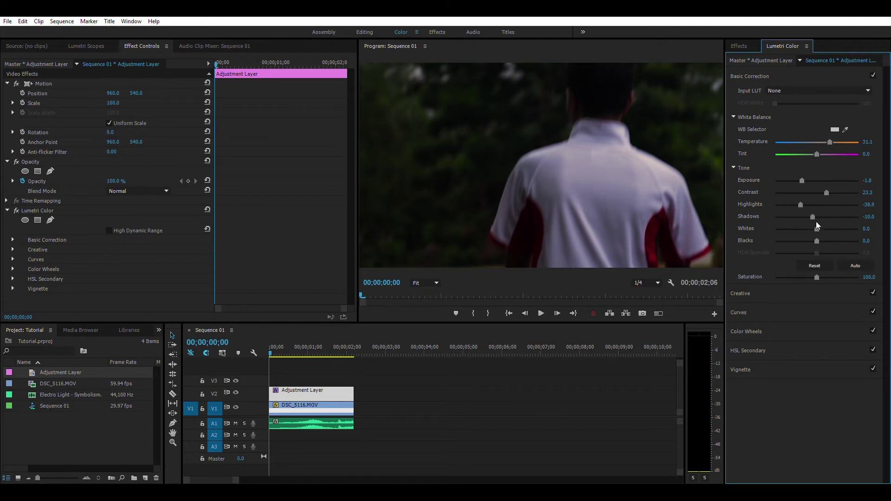
Reduce the Whites, deepen the Blacks, and set Saturation to 150.
{"action": "mouse_move", "coordinate": [815, 221]}
{"action": "left_mouse_down"}
{"action": "mouse_move", "coordinate": [836, 216]}
{"action": "mouse_move", "coordinate": [797, 221]}
{"action": "mouse_move", "coordinate": [823, 229]}
{"action": "mouse_move", "coordinate": [811, 232]}
{"action": "left_mouse_up"}
{"action": "left_click_drag", "start_coordinate": [817, 231], "coordinate": [815, 239]}
{"action": "left_click", "coordinate": [869, 277]}
{"action": "type", "text": "150"}
{"action": "key", "text": "Return"}
{"action": "left_click", "coordinate": [777, 290]}
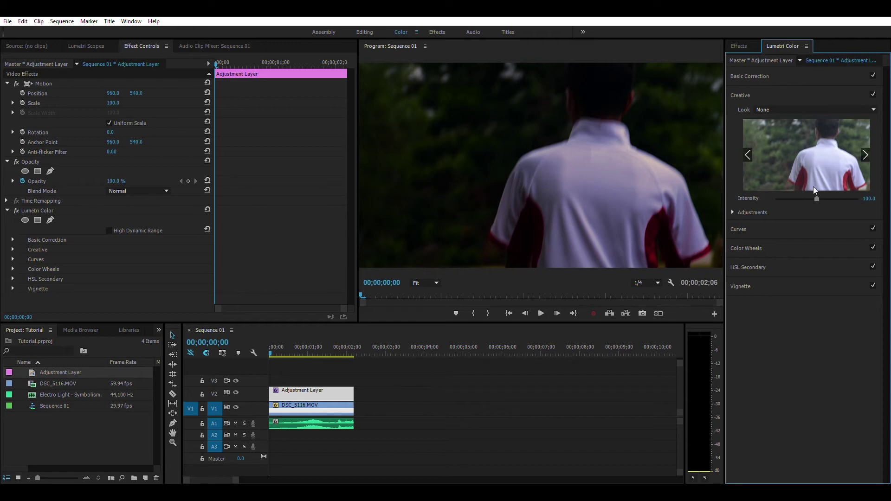
Drag a midtone point on the RGB master curve upward to brighten the image.
{"action": "left_click", "coordinate": [765, 95]}
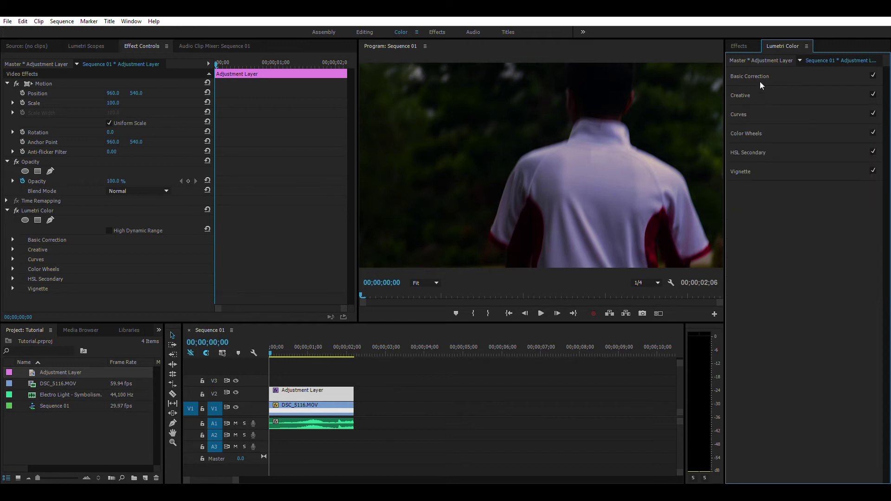
{"action": "left_click", "coordinate": [756, 109]}
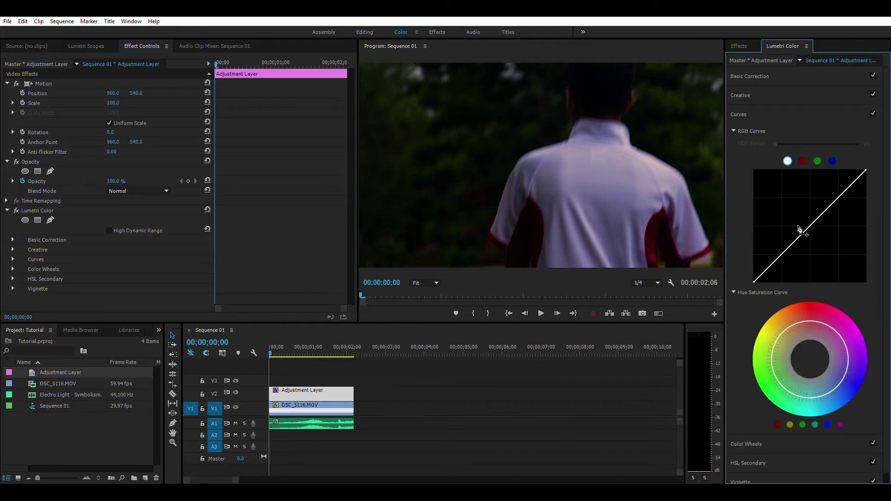
{"action": "left_click_drag", "start_coordinate": [799, 229], "coordinate": [812, 194]}
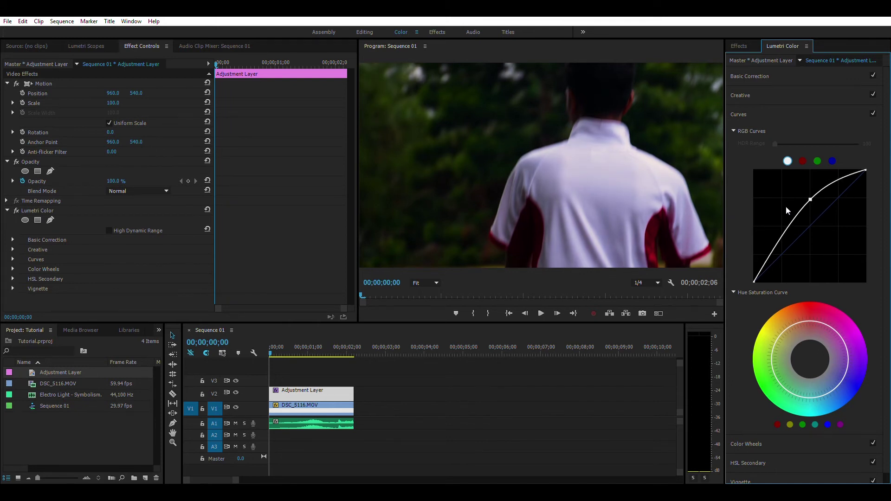
{"action": "left_click", "coordinate": [773, 432]}
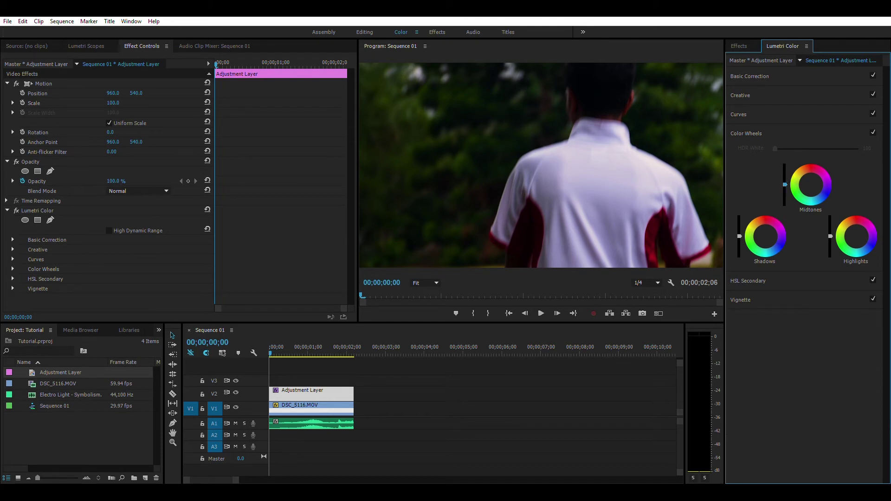
Raise the Color Wheels Midtones slider slightly.
{"action": "left_click_drag", "start_coordinate": [785, 184], "coordinate": [784, 173]}
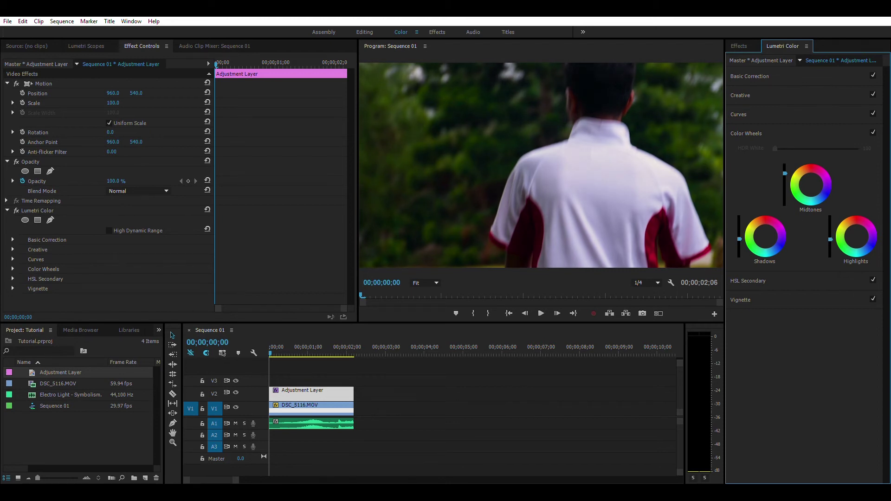
{"action": "left_click", "coordinate": [761, 281]}
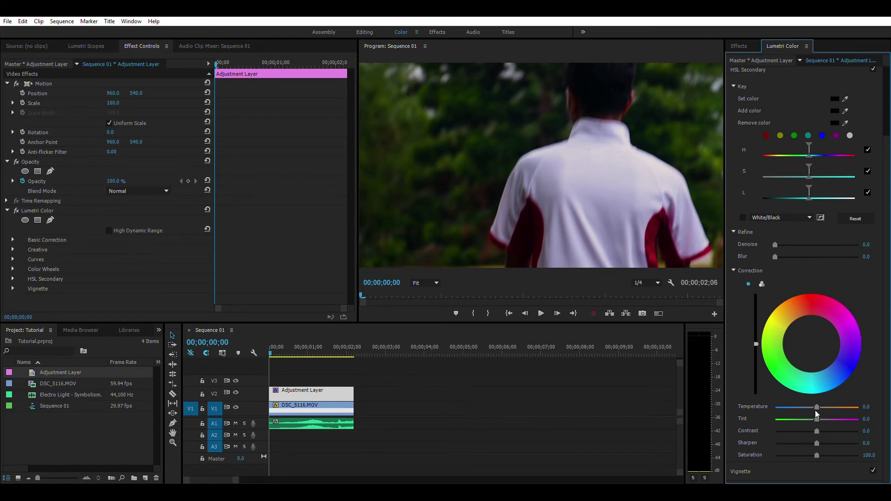
Set the HSL Secondary correction Temperature to 41.1 and Sharpen to 36.7.
{"action": "left_click_drag", "start_coordinate": [816, 408], "coordinate": [834, 400]}
{"action": "mouse_move", "coordinate": [817, 436]}
{"action": "left_mouse_down"}
{"action": "mouse_move", "coordinate": [831, 435]}
{"action": "mouse_move", "coordinate": [833, 444]}
{"action": "mouse_move", "coordinate": [825, 420]}
{"action": "left_mouse_up"}
Give the Vignette an Amount of -0.9, Midpoint 87.8 and Feather 100.
{"action": "left_click", "coordinate": [740, 470]}
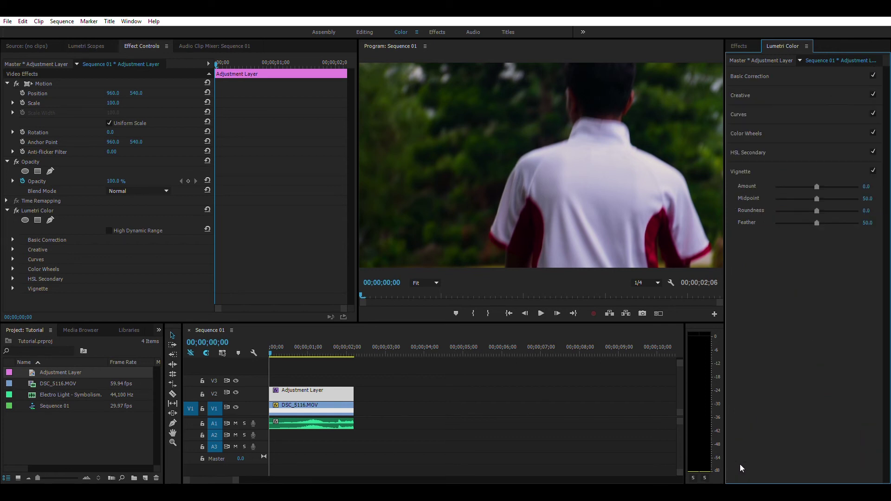
{"action": "mouse_move", "coordinate": [815, 179]}
{"action": "left_mouse_down"}
{"action": "mouse_move", "coordinate": [835, 174]}
{"action": "mouse_move", "coordinate": [804, 182]}
{"action": "left_mouse_up"}
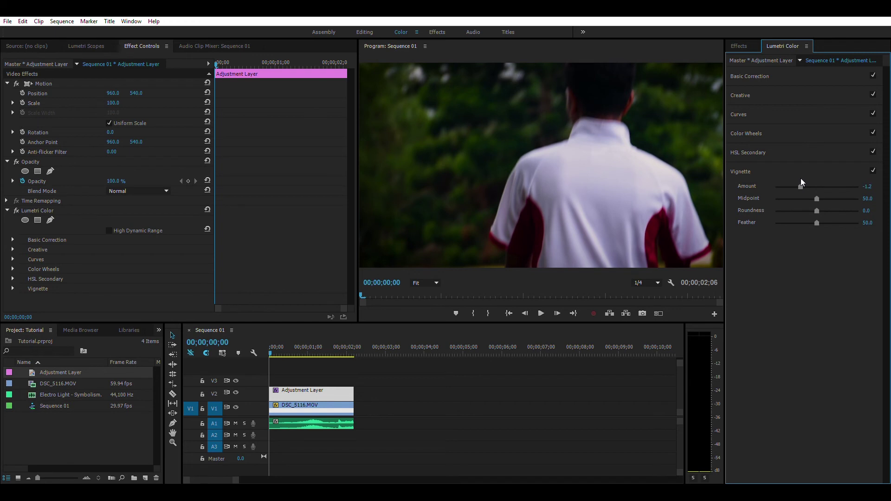
{"action": "mouse_move", "coordinate": [802, 178]}
{"action": "left_mouse_down"}
{"action": "mouse_move", "coordinate": [817, 175]}
{"action": "mouse_move", "coordinate": [798, 178]}
{"action": "mouse_move", "coordinate": [817, 180]}
{"action": "mouse_move", "coordinate": [806, 184]}
{"action": "left_mouse_up"}
{"action": "left_click_drag", "start_coordinate": [817, 195], "coordinate": [838, 190]}
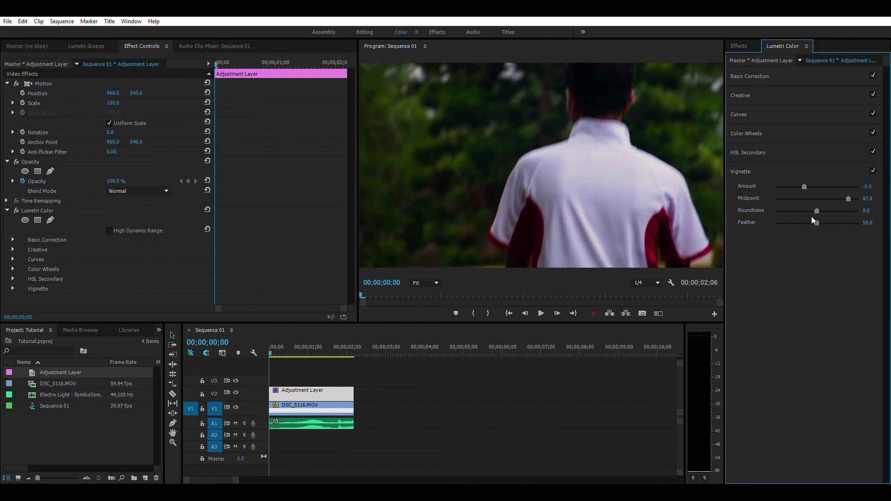
{"action": "left_click_drag", "start_coordinate": [849, 215], "coordinate": [858, 216]}
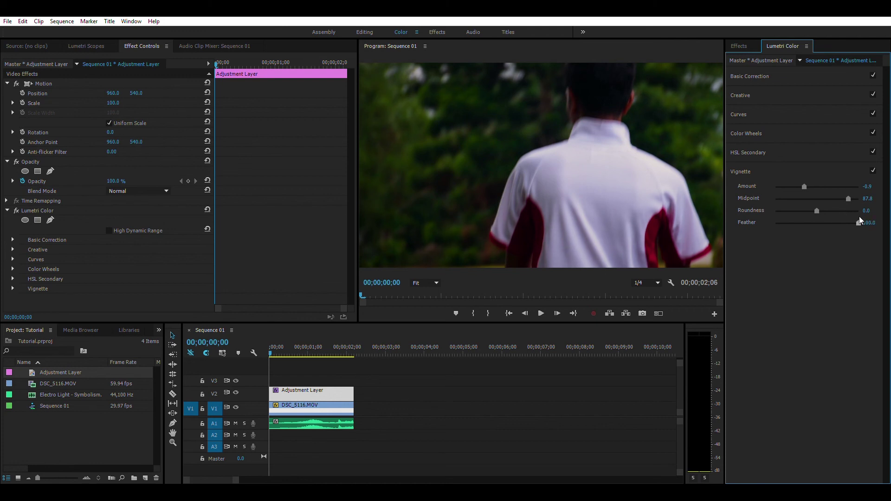